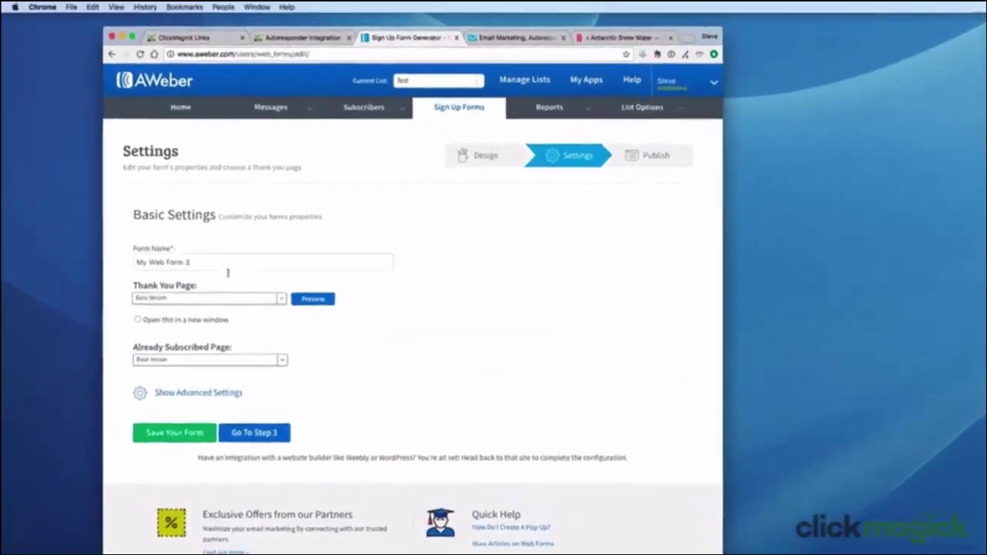
Step: Name the form "Antarctic Snow Water" and set its thank you page to Custom Page
text(Antarcti)
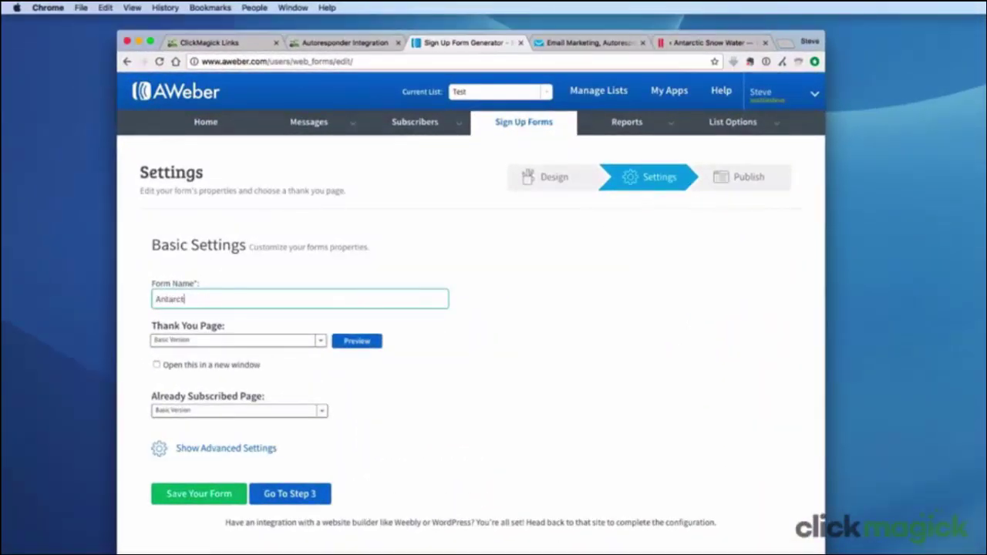
text(c Snow Water)
click(320, 341)
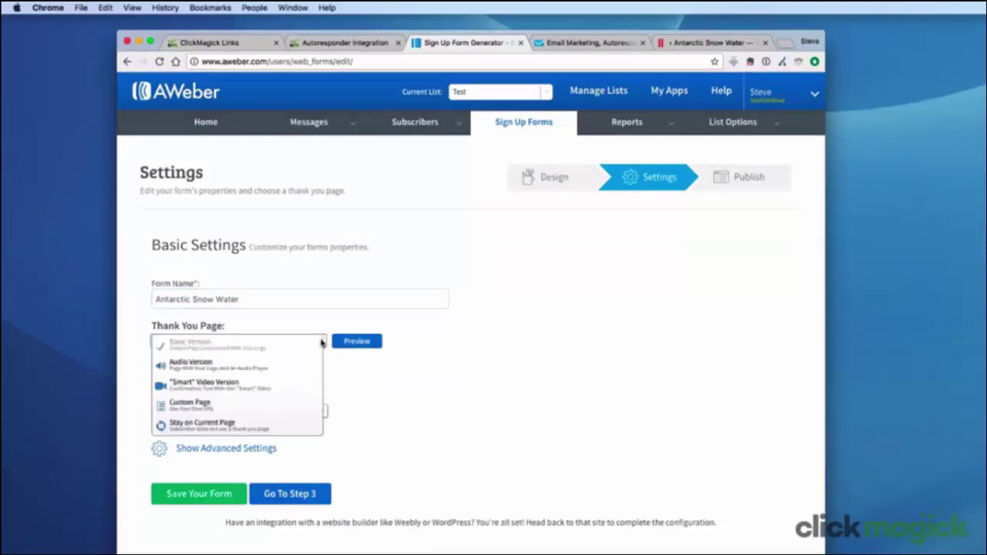
click(227, 405)
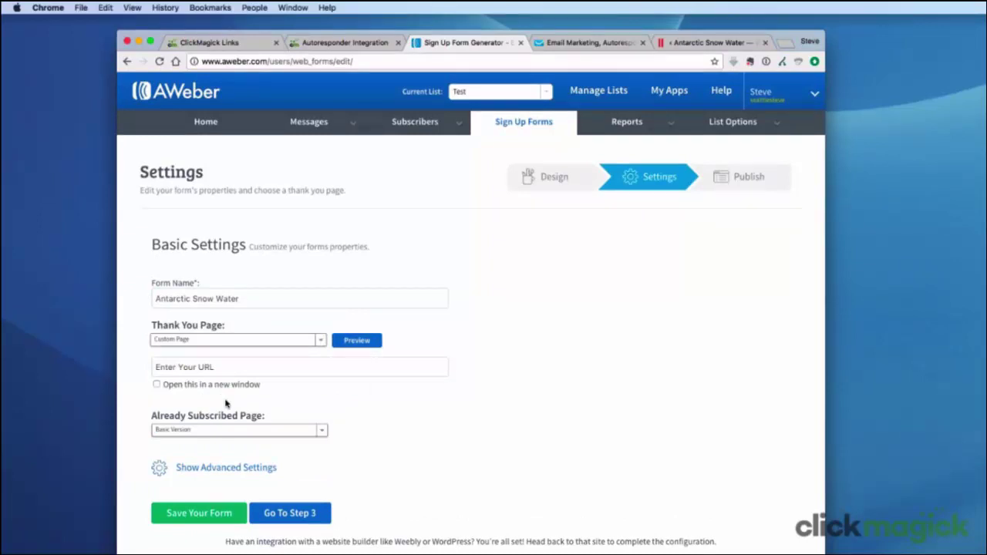
click(163, 368)
triple_click(164, 367)
right_click(164, 367)
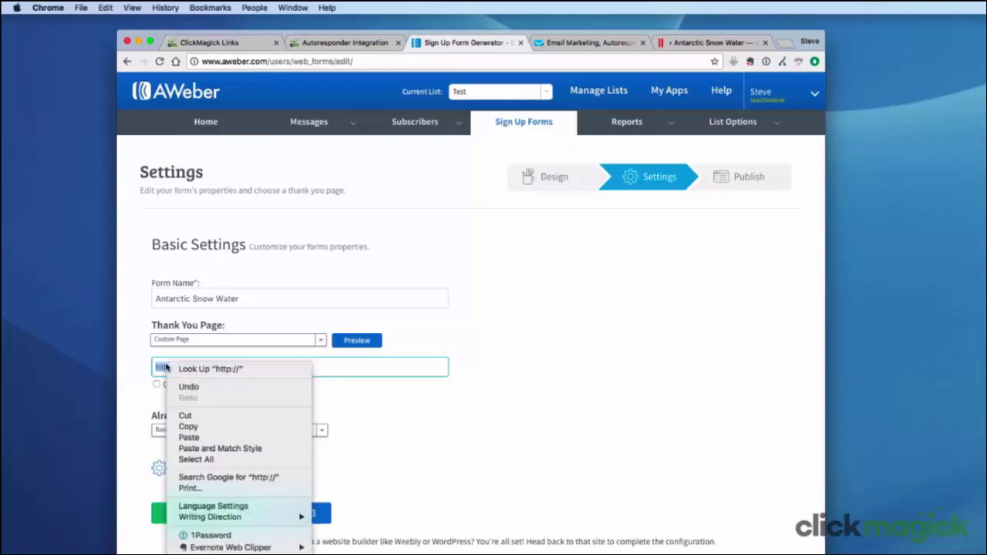
click(189, 438)
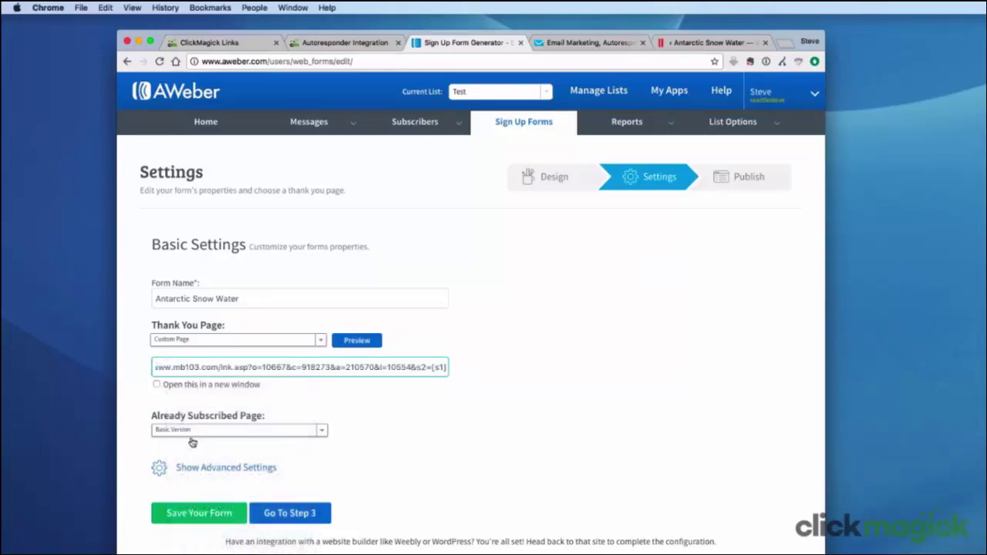
click(191, 513)
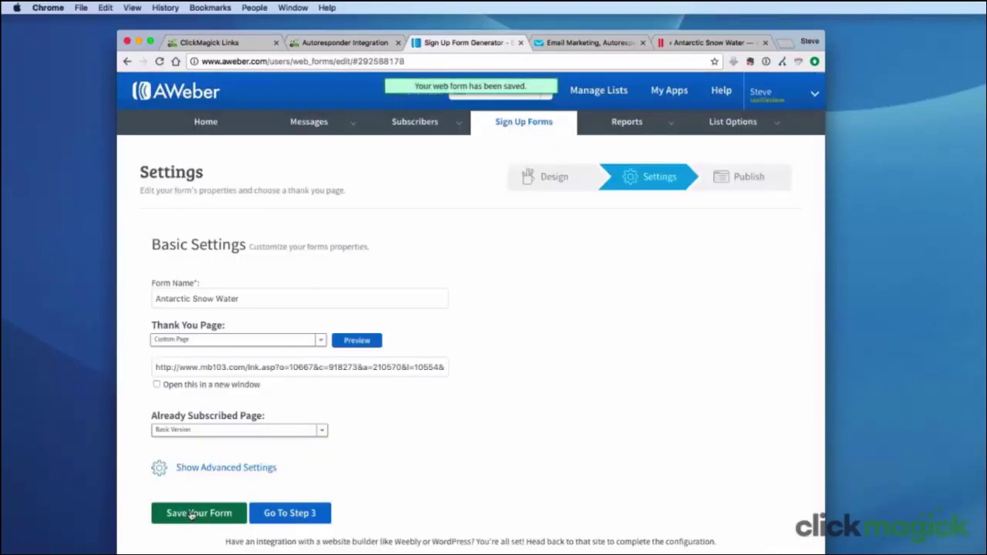
Step: Proceed to publishing, choose to install the form yourself, and review its Javascript snippet
click(292, 518)
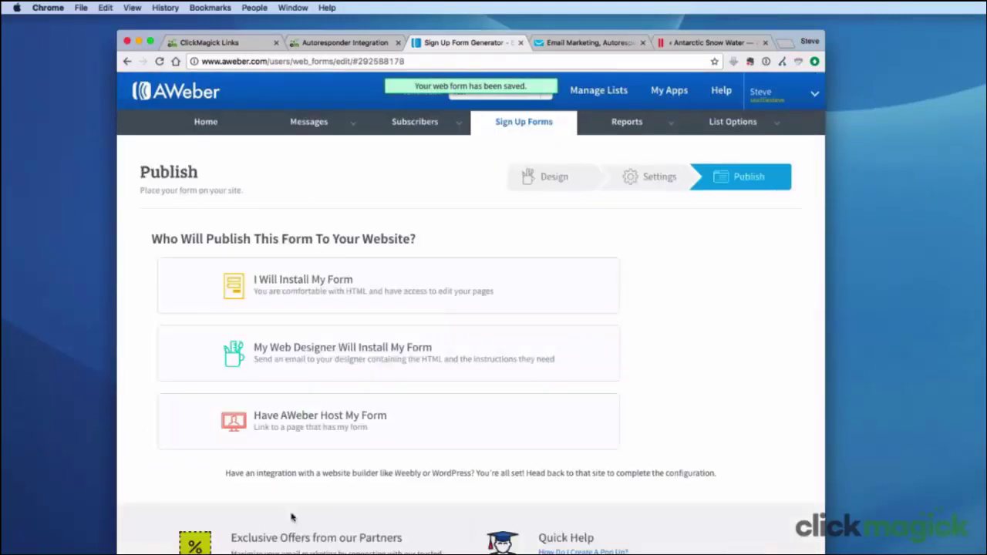
click(321, 284)
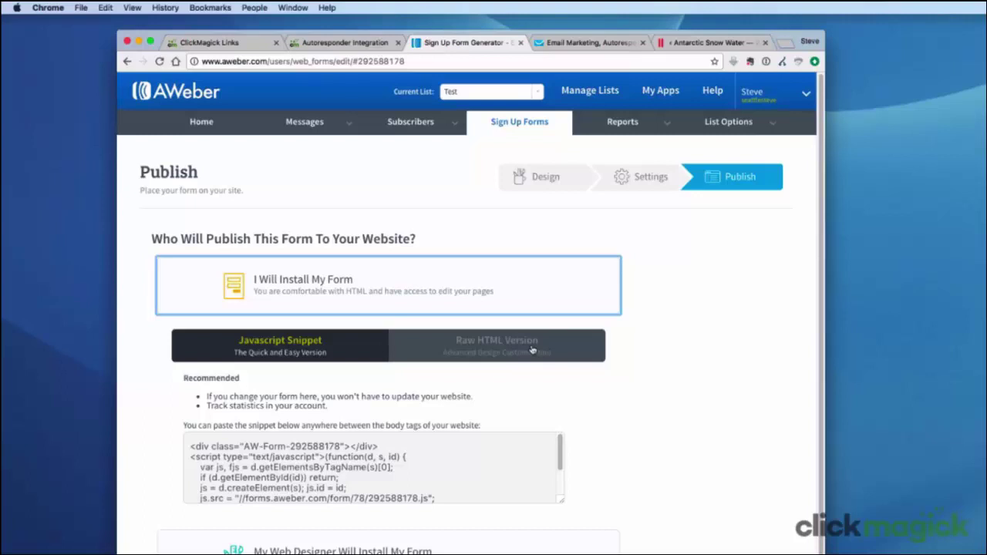
click(246, 441)
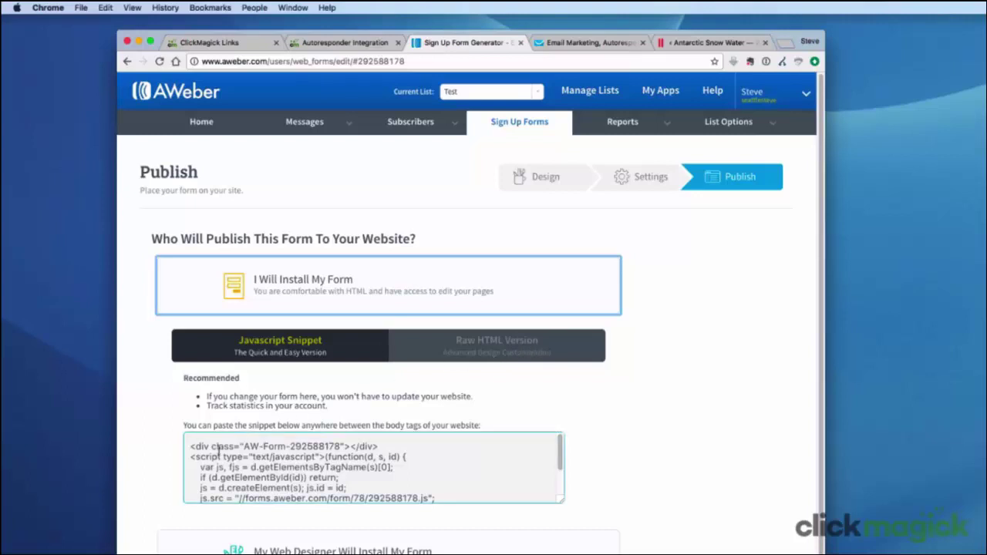
scroll(190, 456, down, 3)
scroll(190, 457, up, 4)
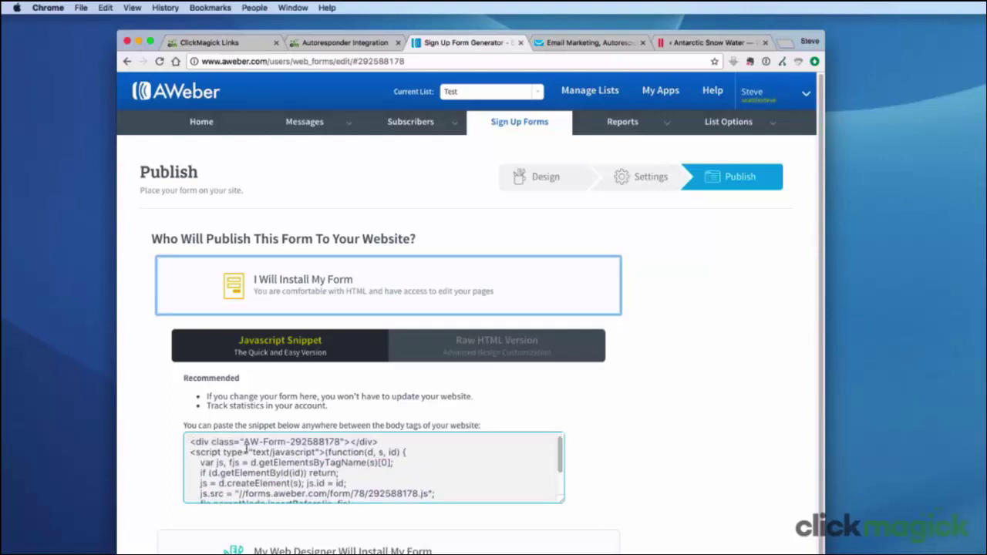
Step: Switch to the raw HTML version of the form code and exclude the form styles
click(488, 344)
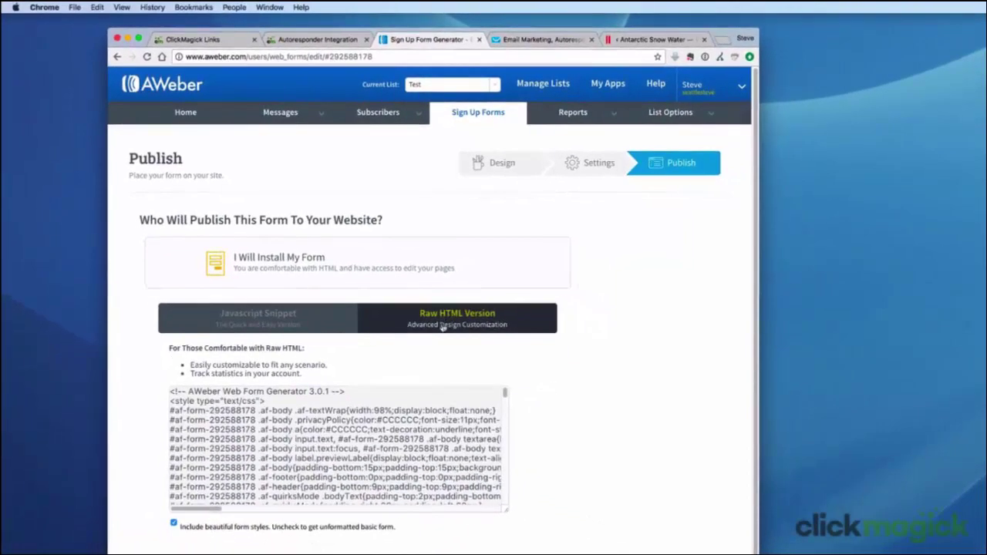
click(414, 396)
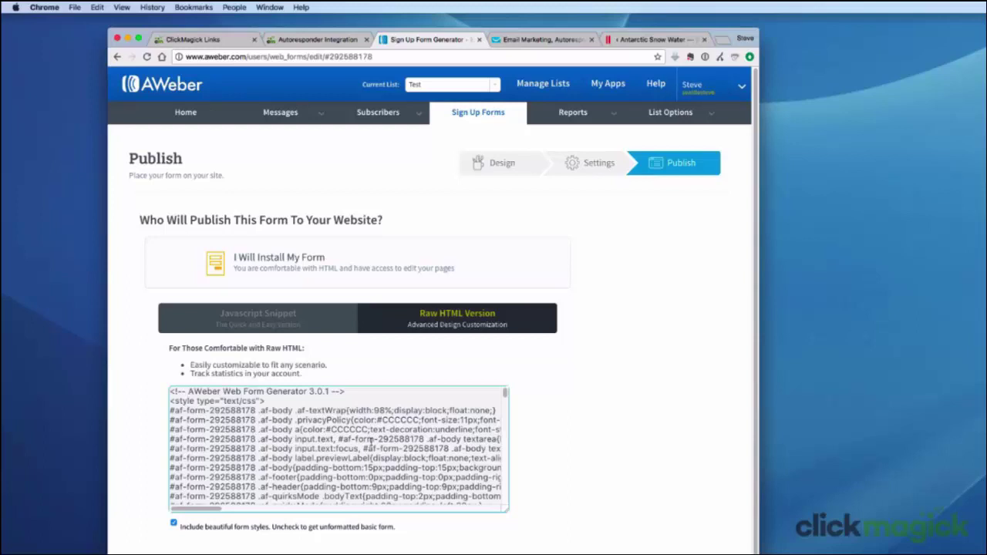
click(174, 526)
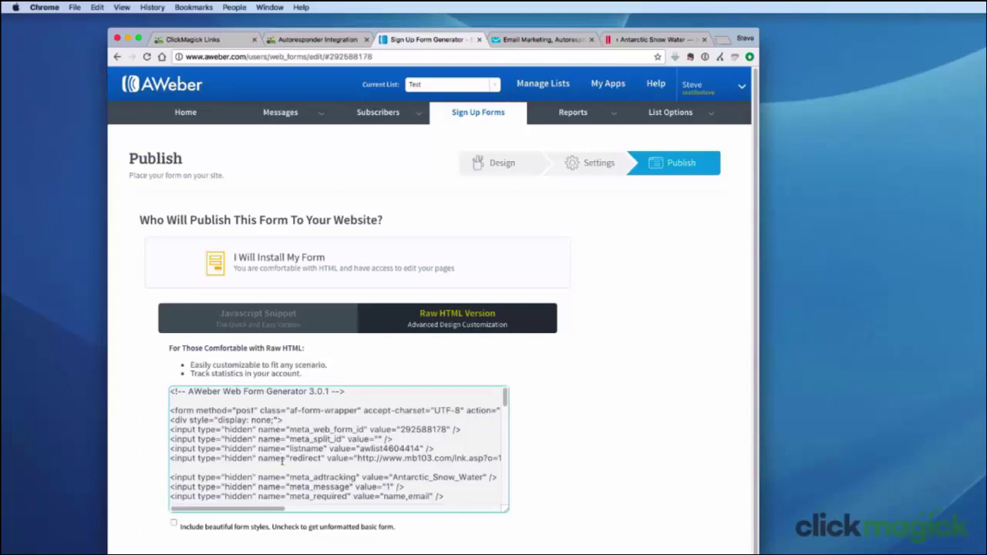
Step: Examine the redirect URL in the raw HTML code through to its s2=[s1] parameter
click(358, 458)
drag(359, 458, 502, 460)
key(ctrl+c)
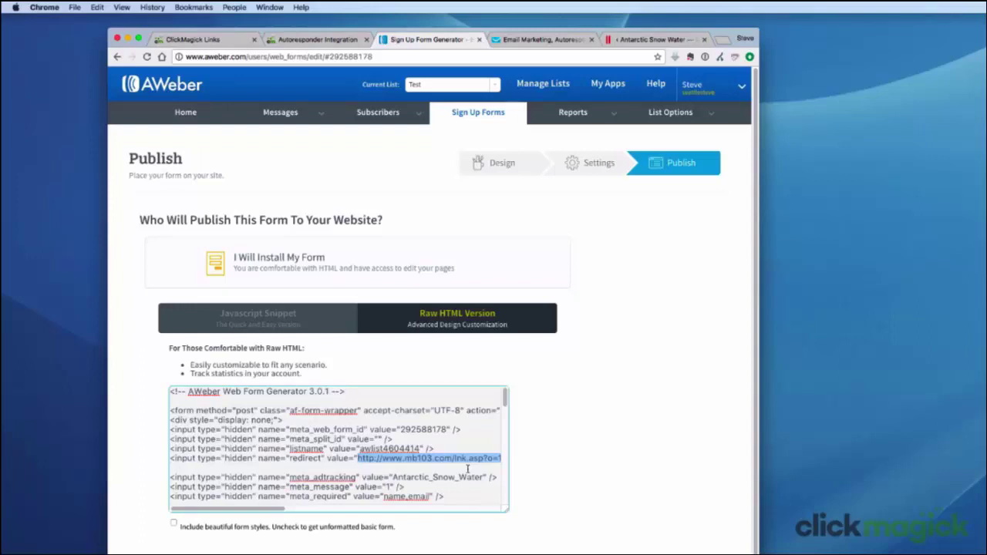
drag(380, 458, 408, 460)
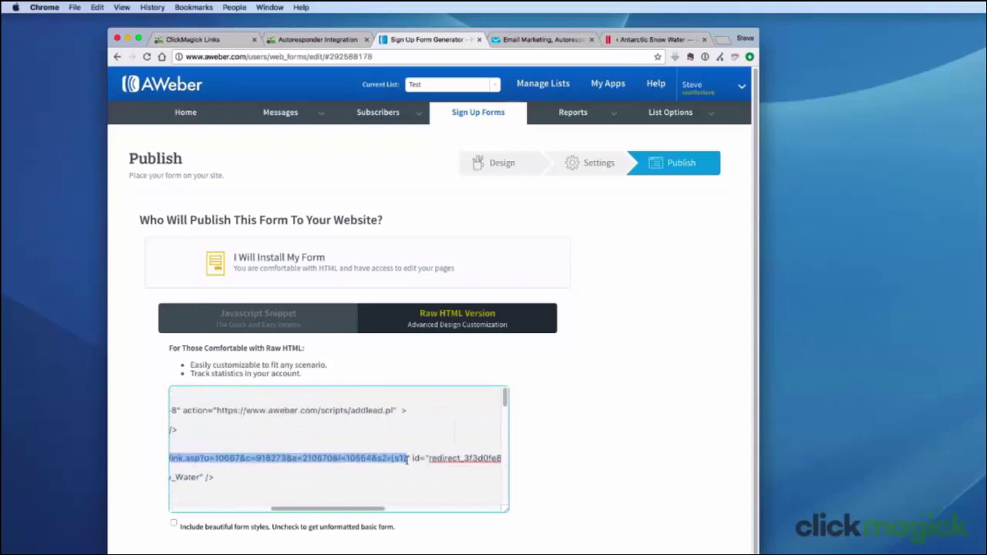
click(406, 459)
drag(376, 459, 407, 459)
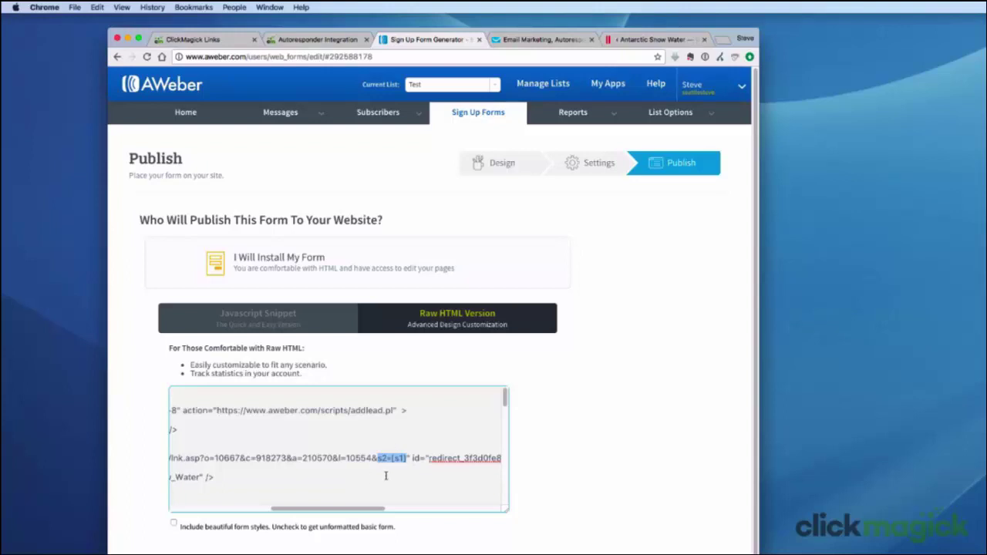
drag(344, 511, 214, 516)
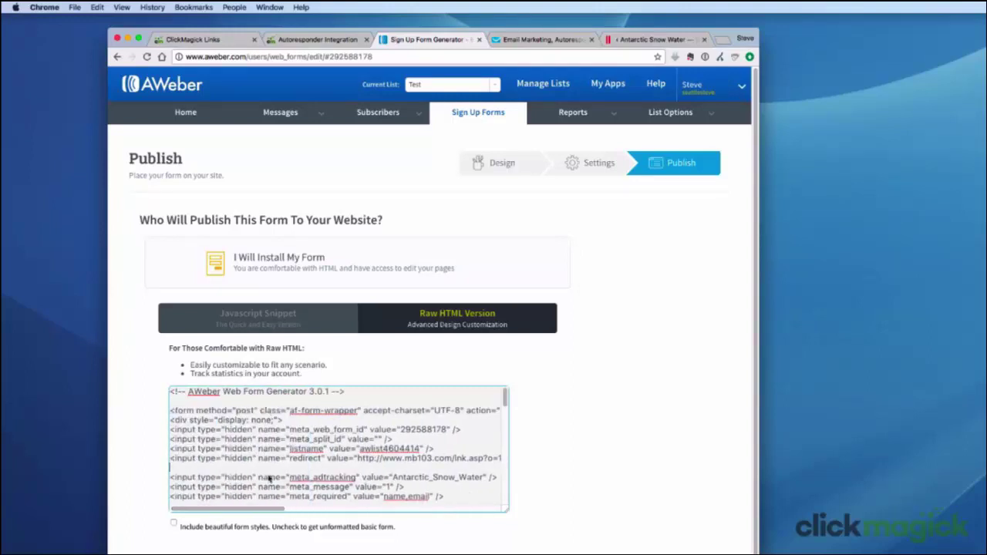
Step: Switch to GetResponse and create a new form from the Blank template
click(558, 41)
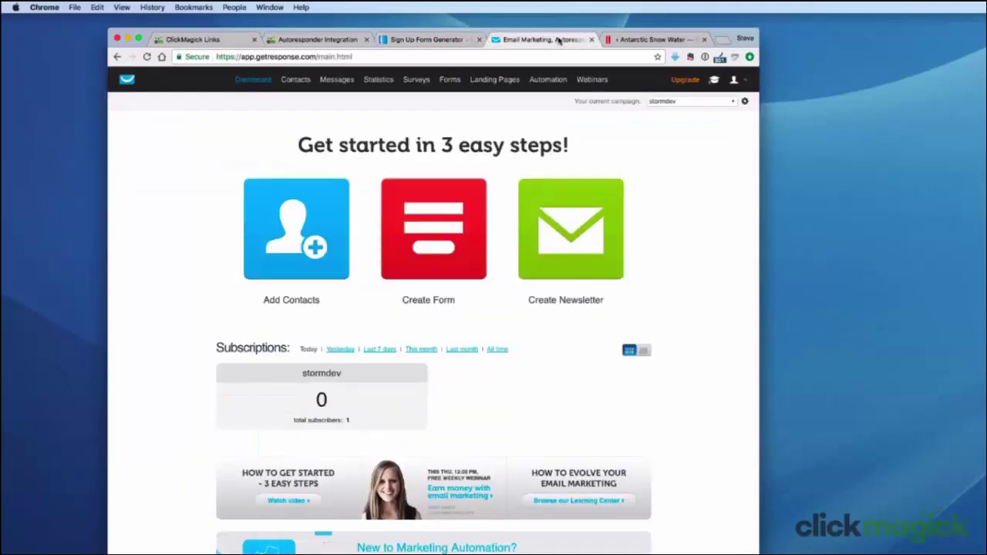
click(445, 221)
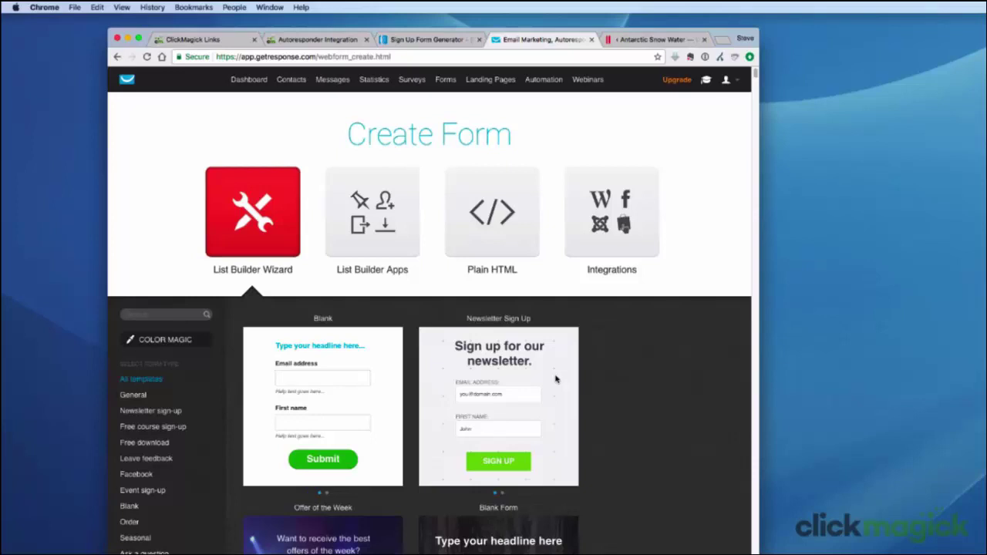
click(342, 394)
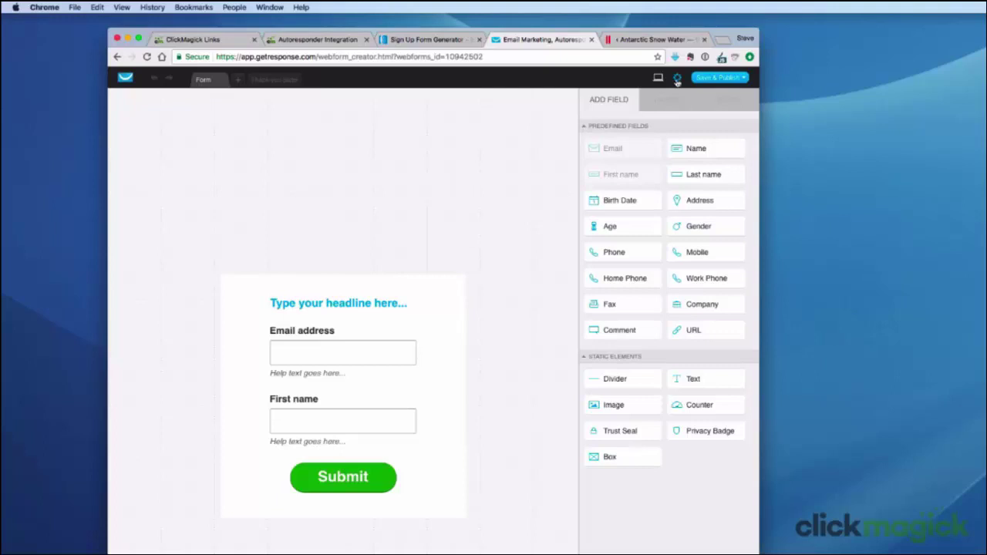
click(677, 80)
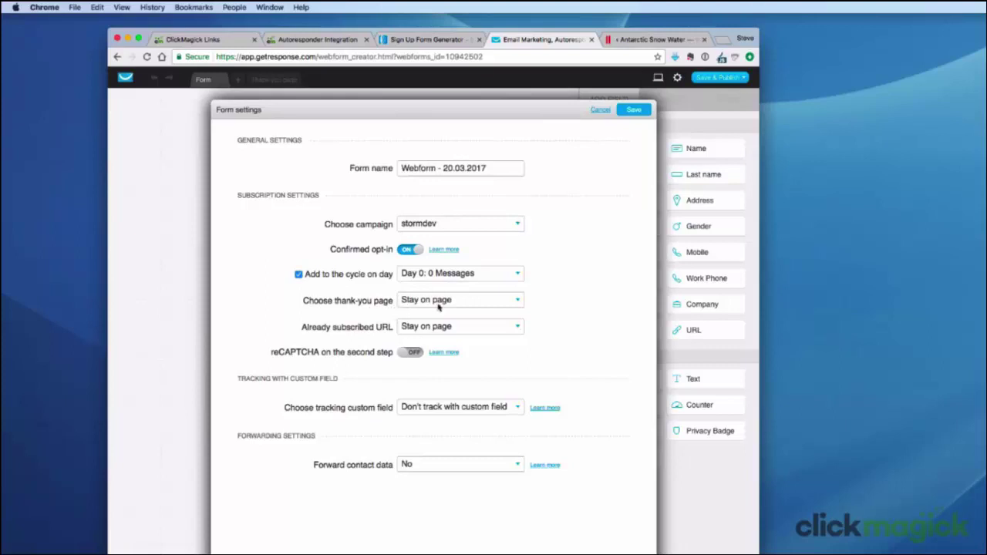
click(516, 302)
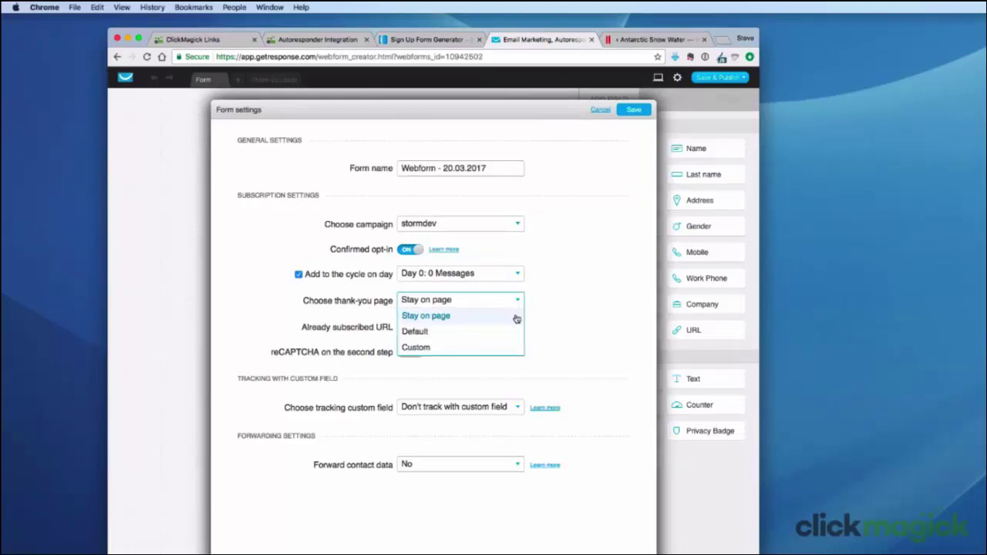
click(514, 347)
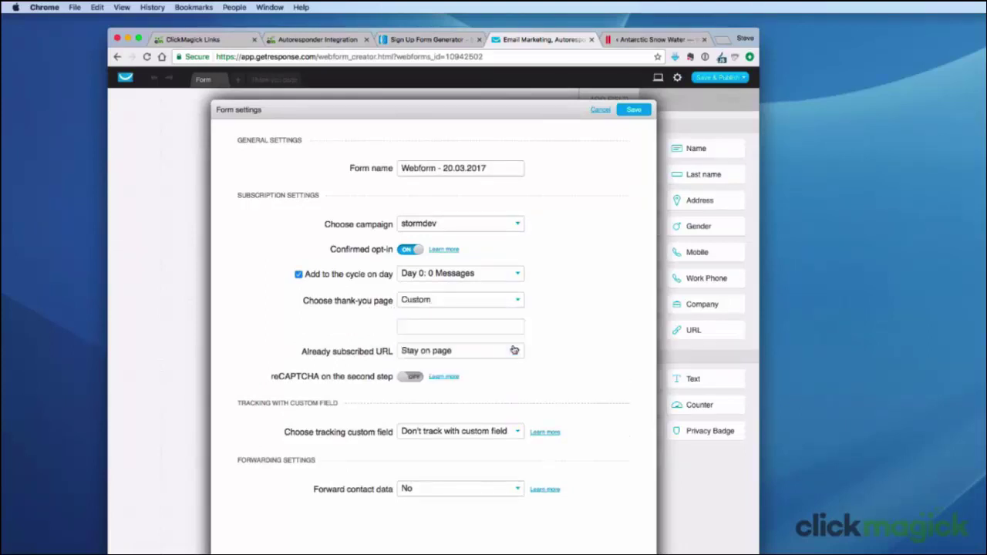
right_click(424, 327)
click(479, 357)
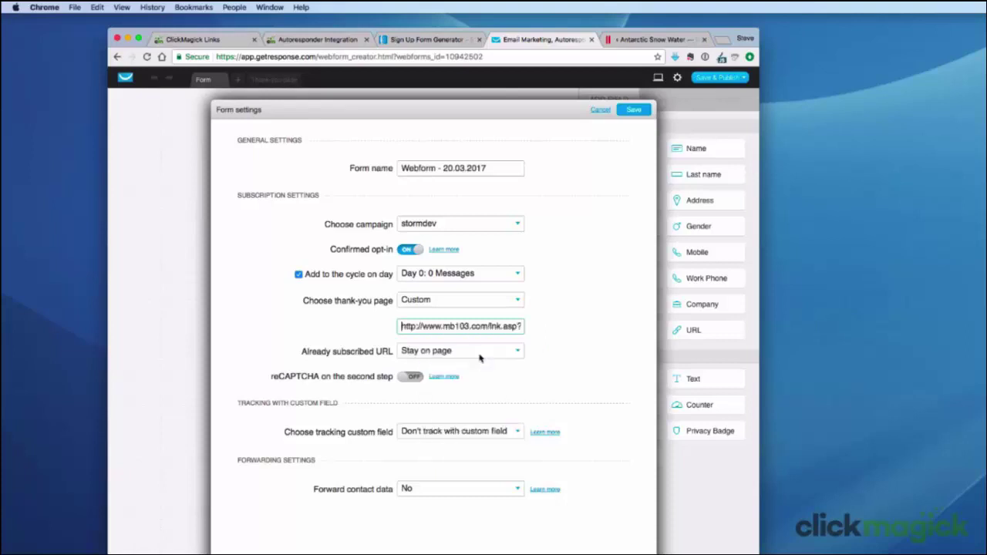
drag(489, 326, 522, 327)
click(516, 327)
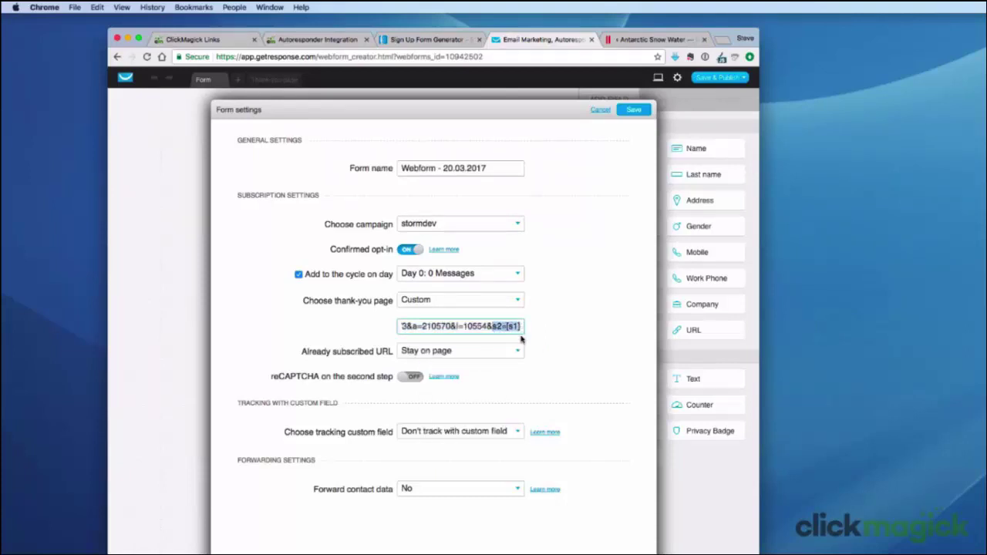
click(633, 110)
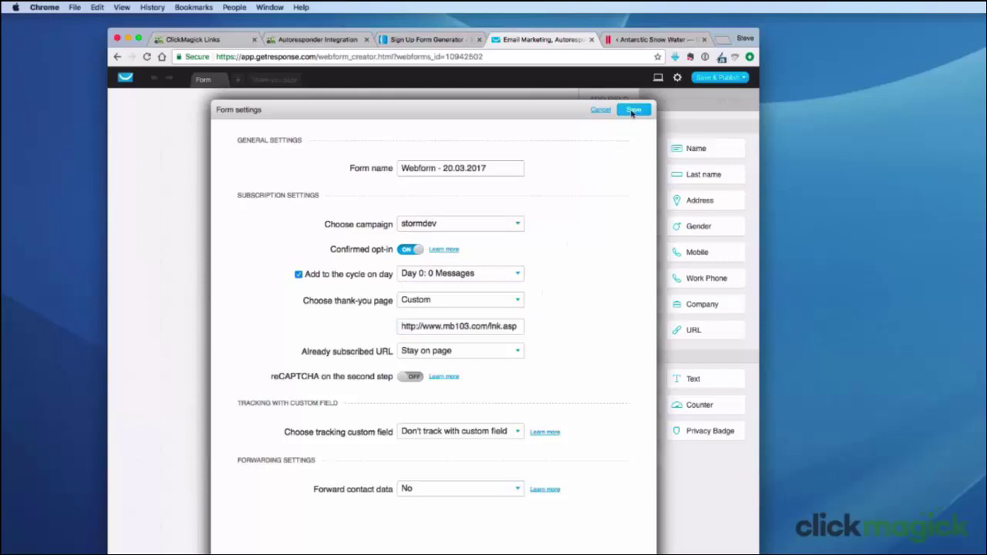
Step: Save and publish the form, choose to install it yourself, and inspect the end of its JavaScript code
click(713, 79)
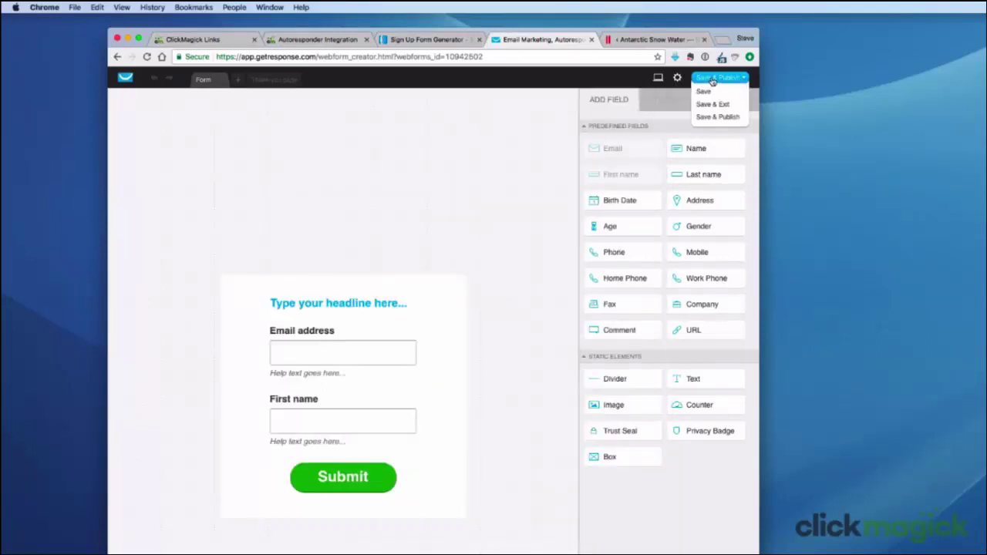
click(717, 117)
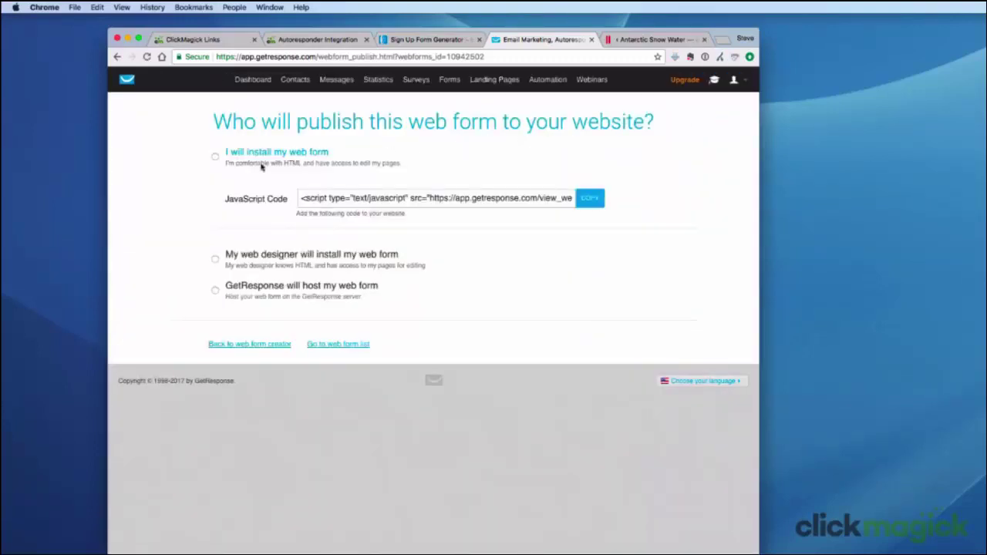
click(216, 157)
drag(542, 199, 573, 202)
click(549, 201)
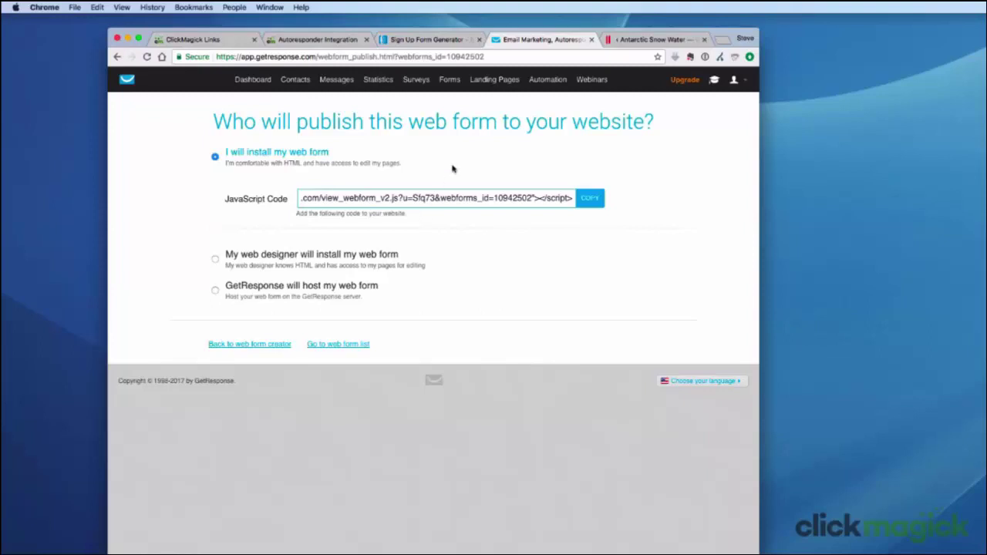
click(488, 104)
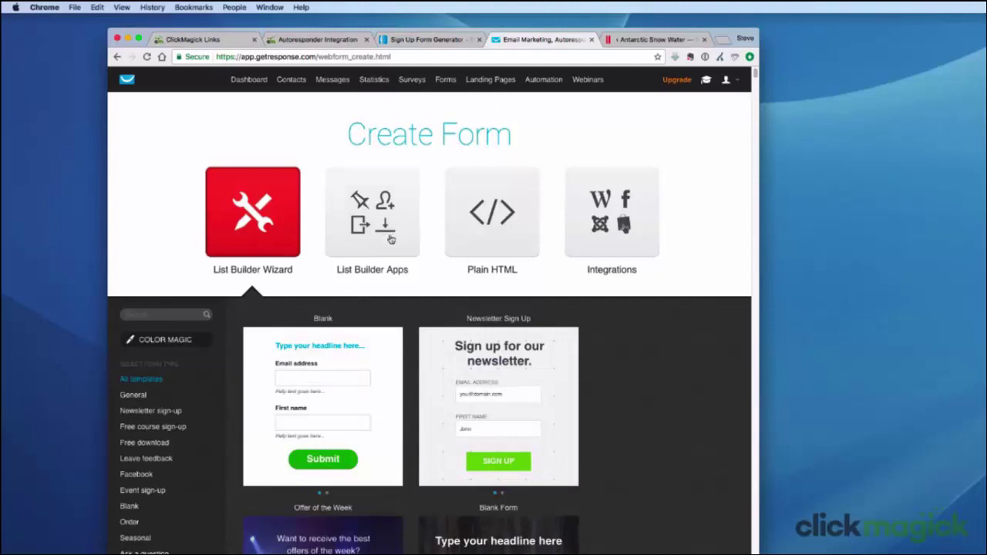
click(503, 226)
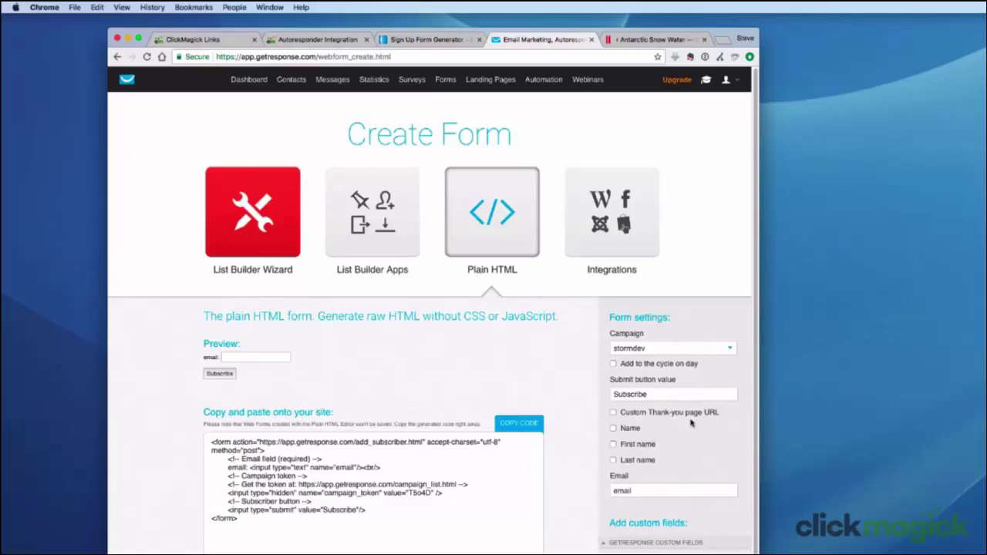
click(615, 413)
right_click(619, 428)
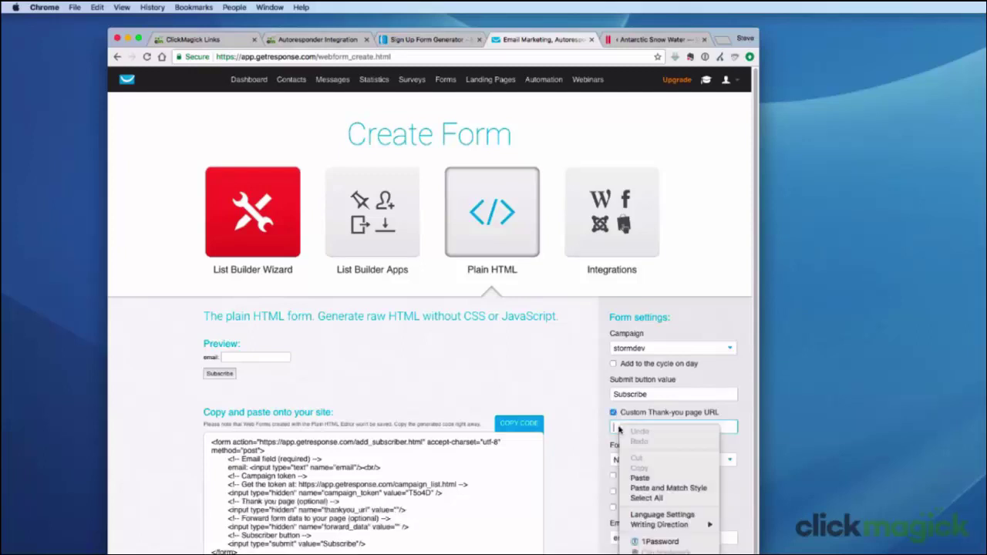
click(640, 478)
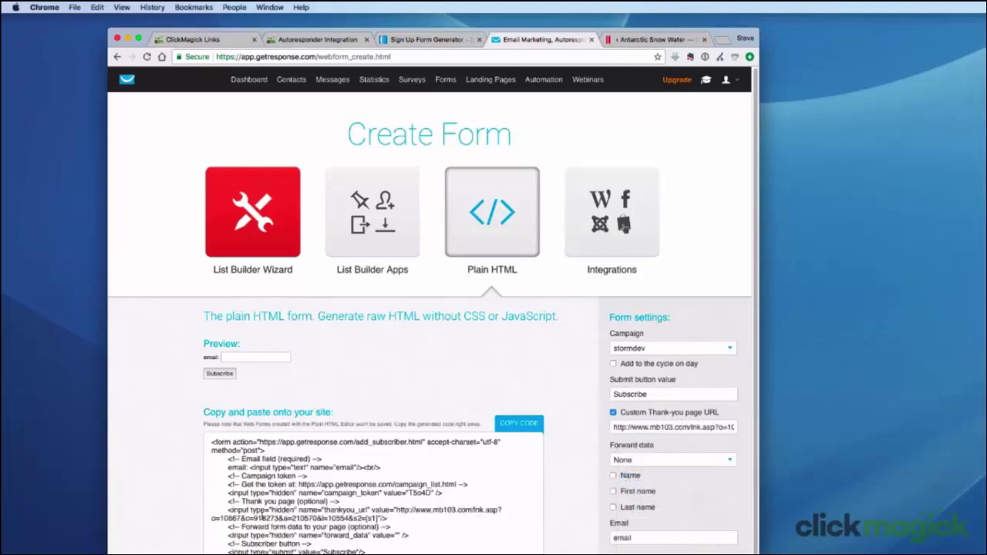
drag(227, 512, 387, 520)
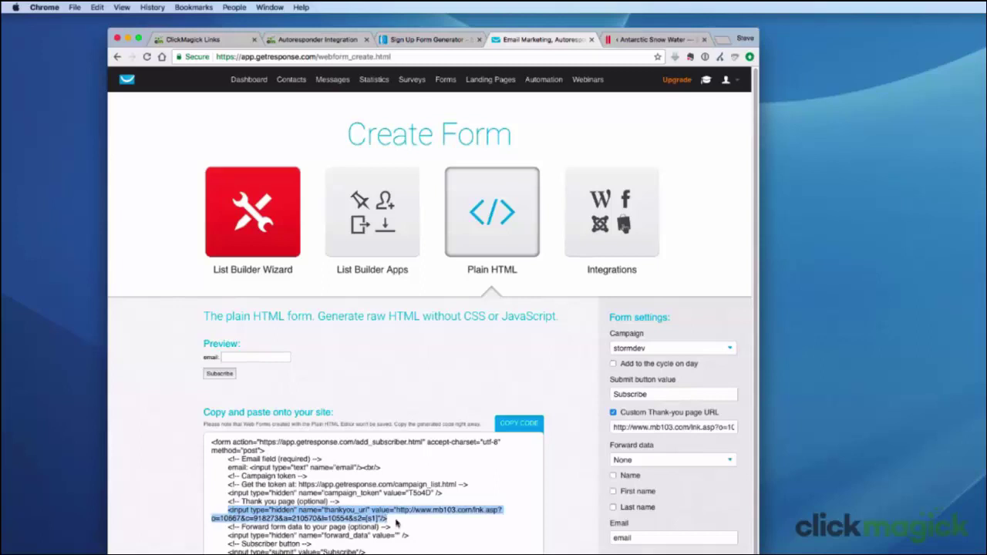
click(399, 524)
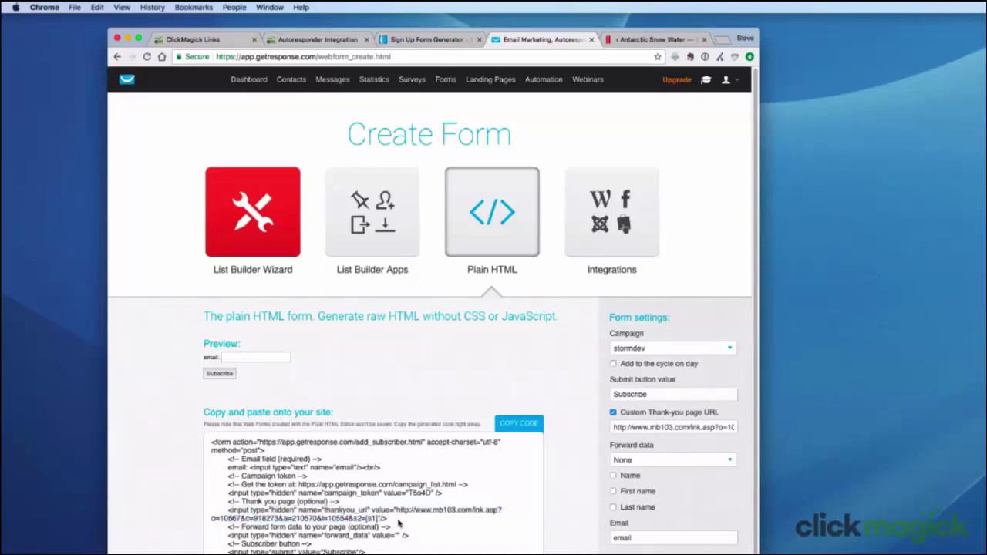
Step: Copy the GetResponse plain HTML form code and process it as the opt-in form's HTML code on the Antarctic Snow Water page in InstaBuilder
click(514, 425)
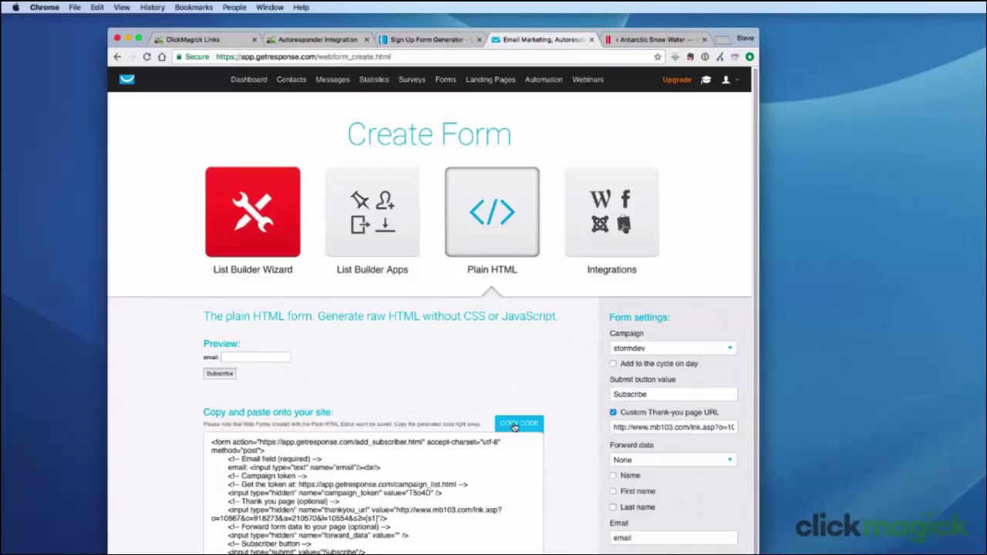
click(514, 427)
click(658, 39)
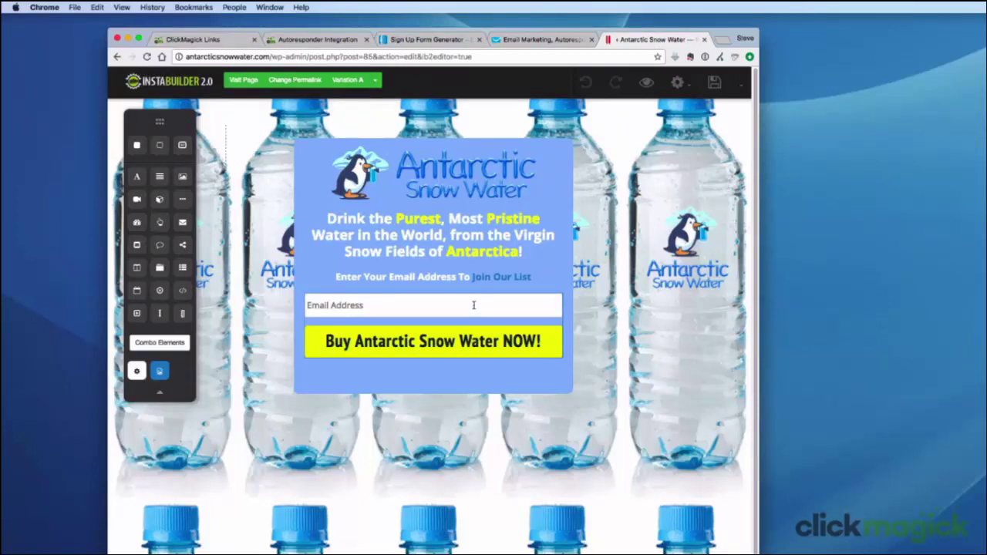
mouse_move(474, 305)
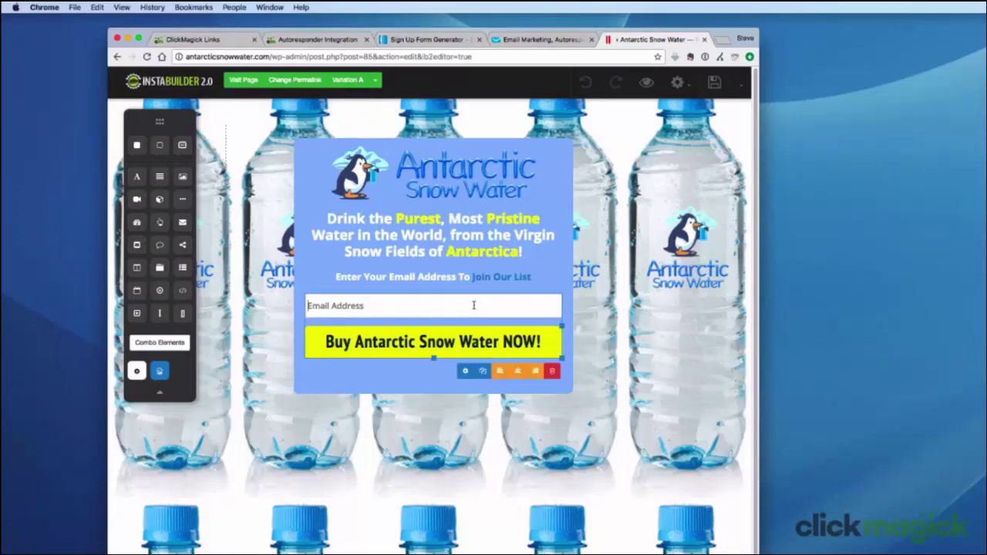
click(466, 371)
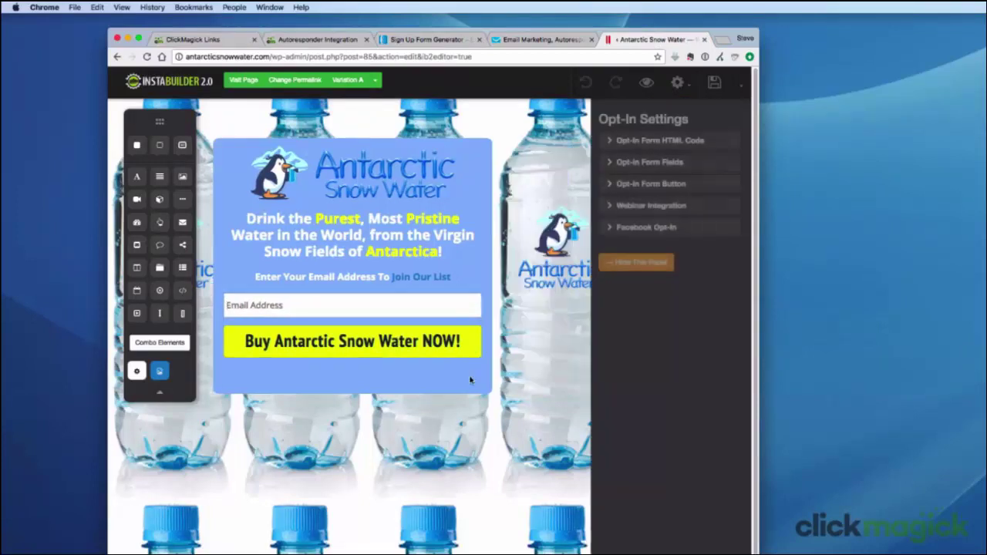
click(708, 141)
right_click(615, 336)
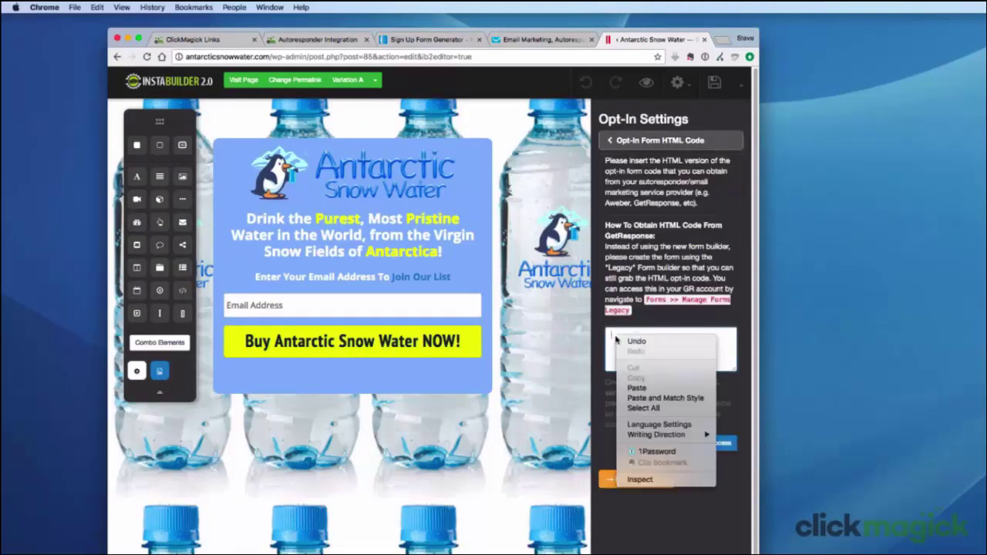
click(644, 389)
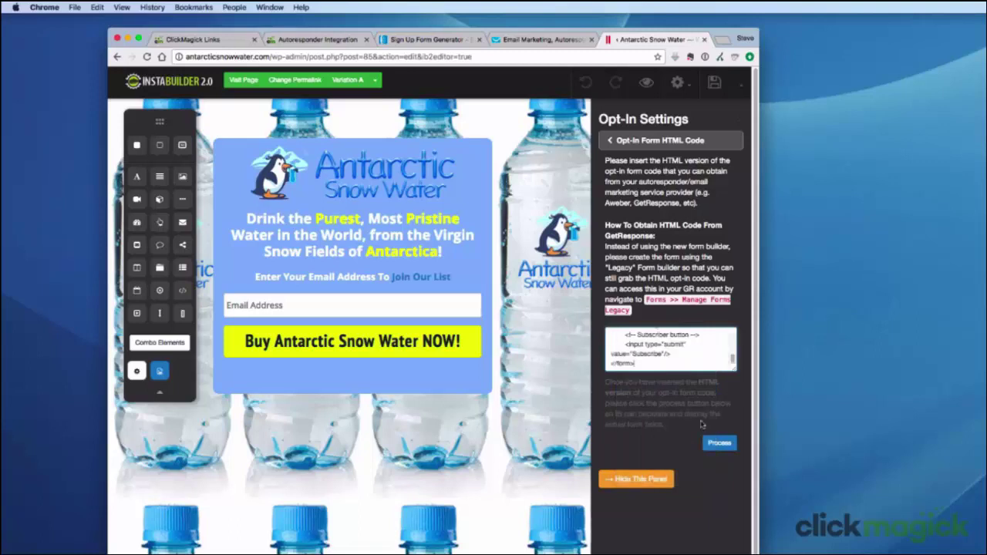
click(717, 443)
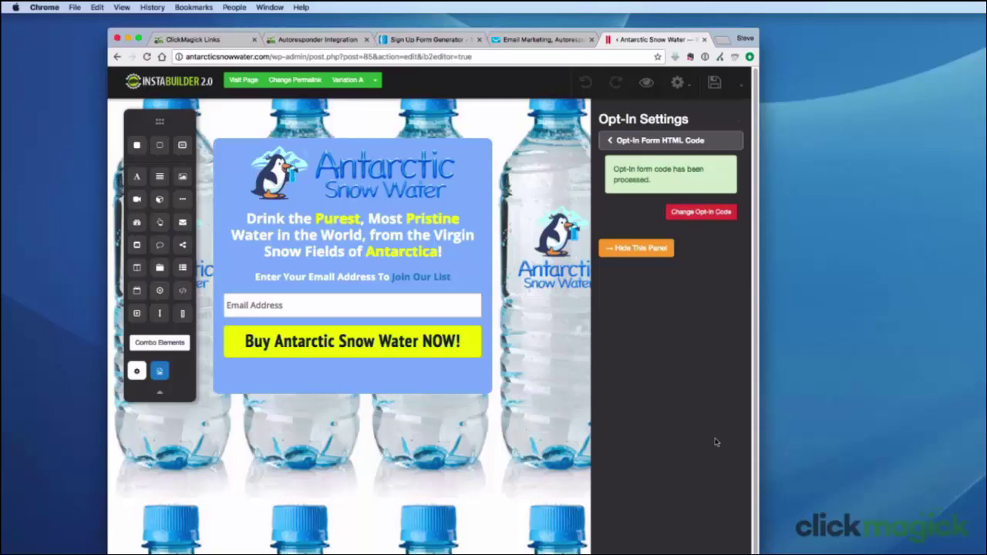
Step: Switch to ClickMagick, search the FAQs for "javascript", and open the FAQ on passing data to affiliate links or autoresponder
click(237, 41)
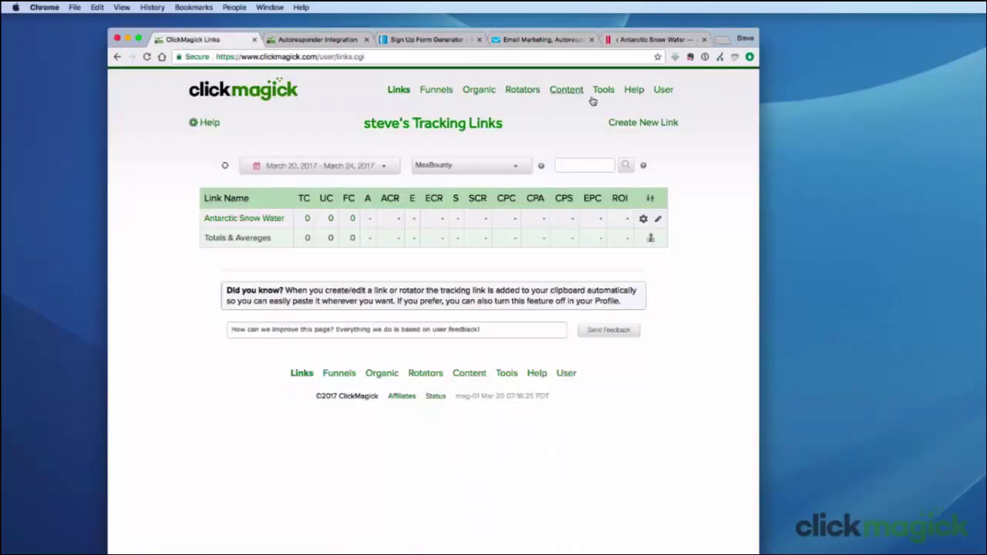
click(633, 90)
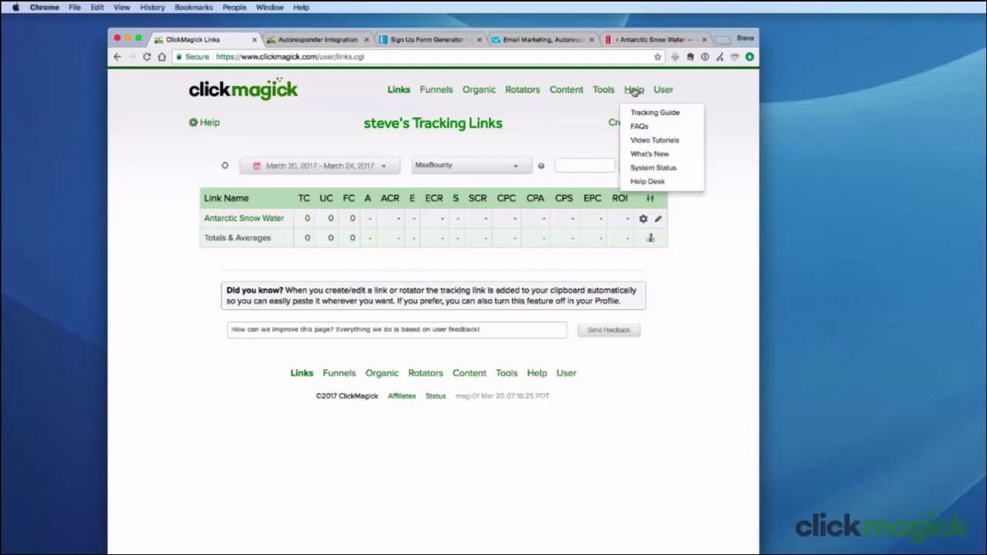
click(673, 126)
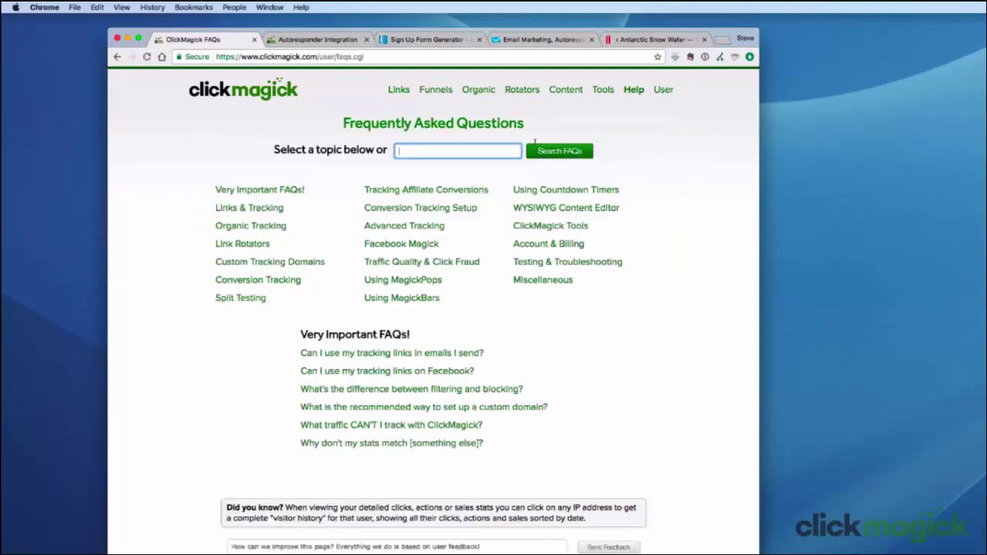
text(javascript)
click(574, 154)
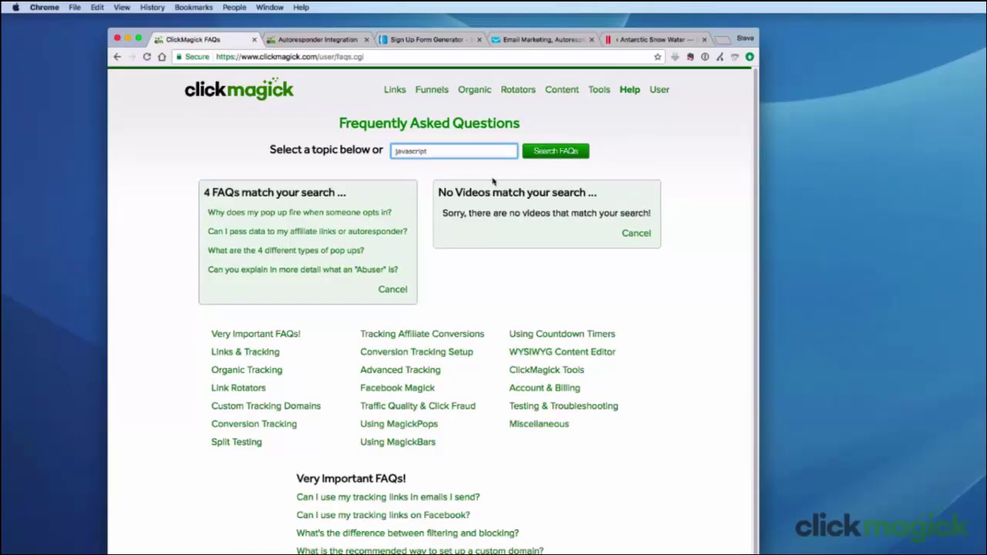
click(289, 231)
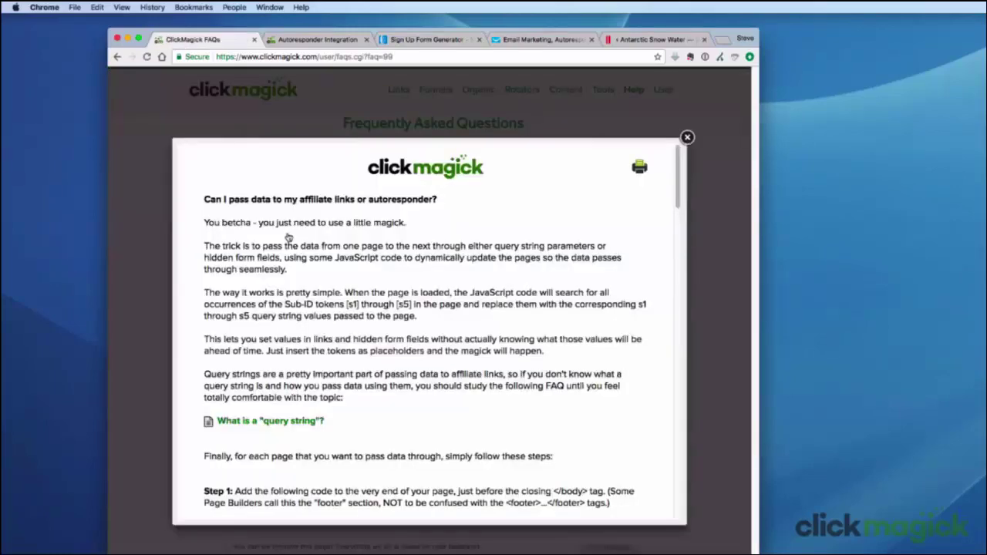
Step: Copy the pass_subids.js script code given in Step 1 of the FAQ
scroll(289, 236, down, 5)
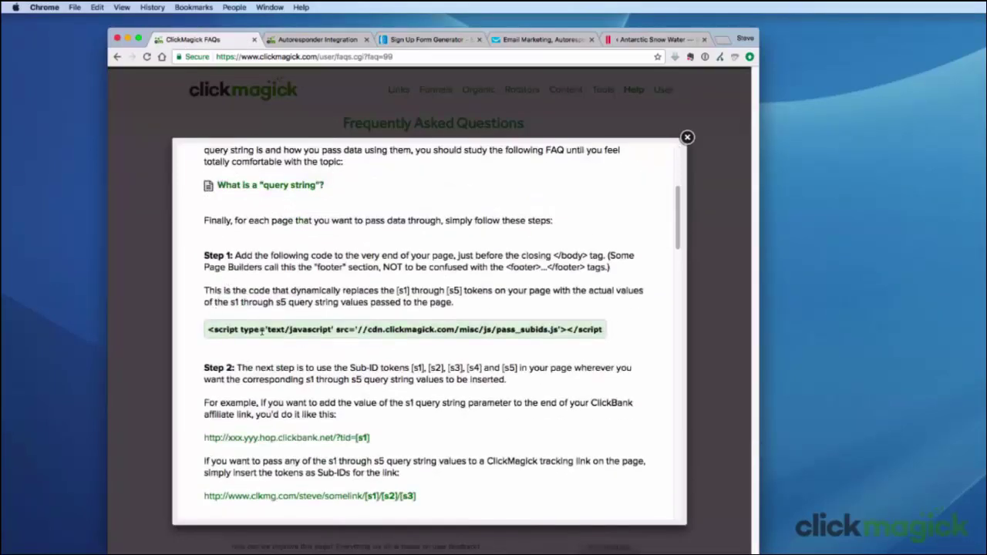
click(365, 330)
right_click(368, 332)
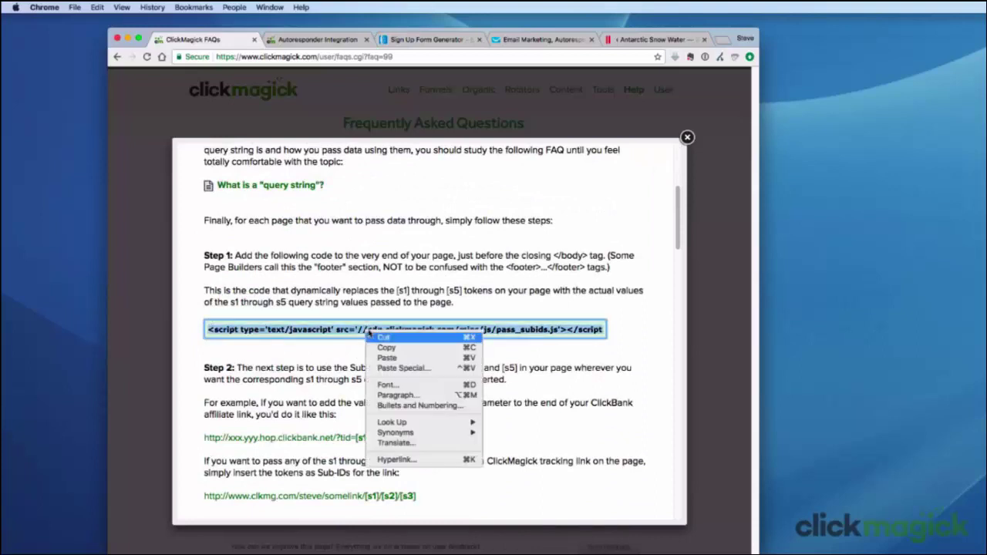
click(422, 348)
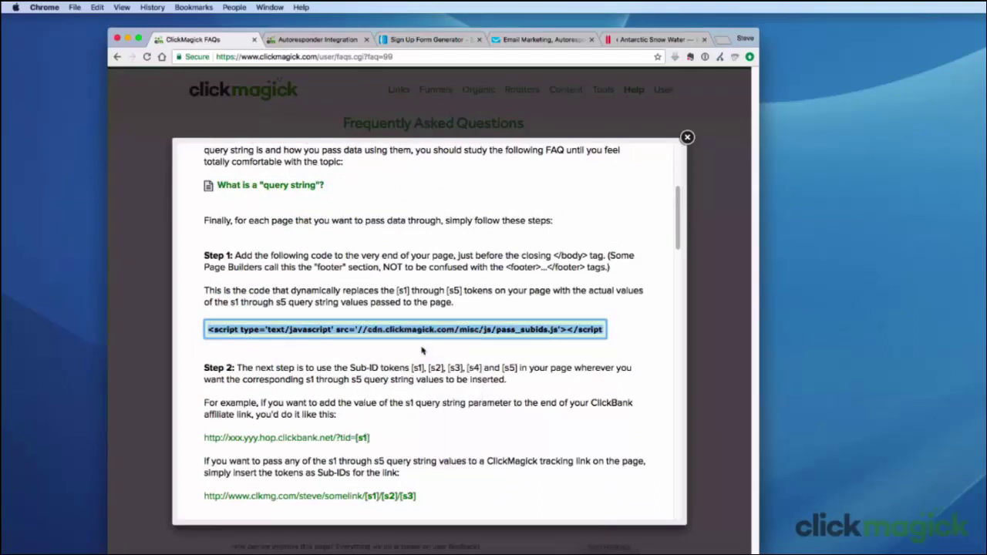
Step: Back in InstaBuilder, paste the copied pass_subids.js script into the page's footer scripts and save the page
click(655, 43)
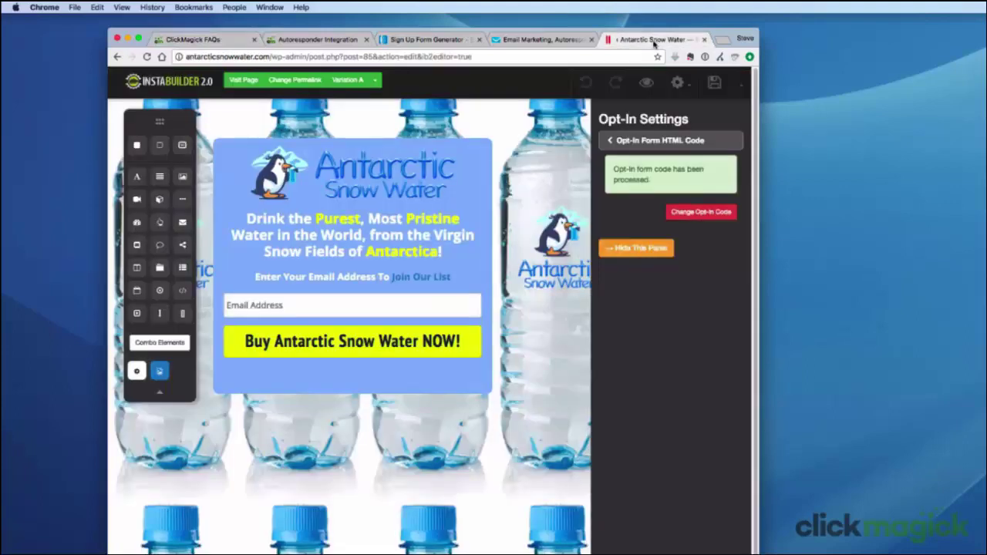
click(687, 83)
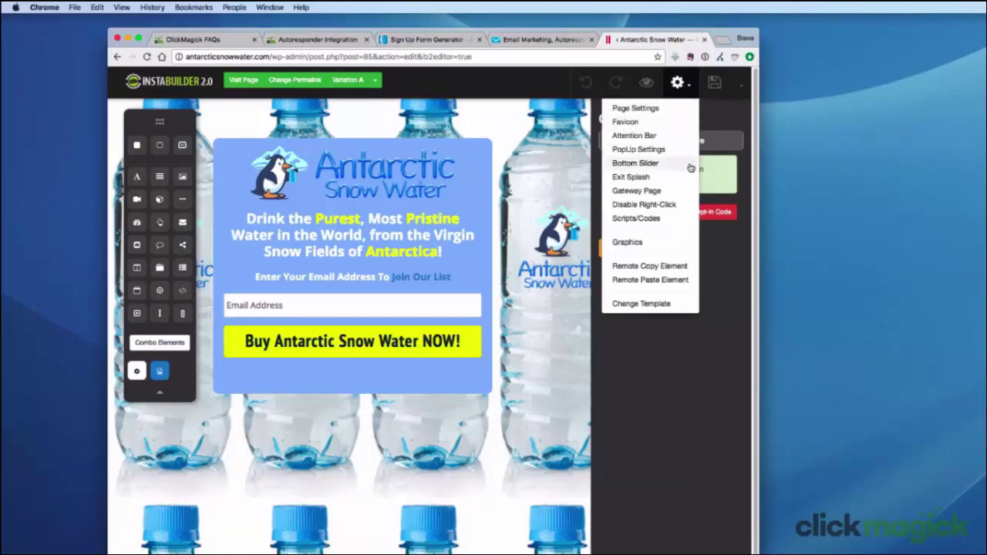
click(683, 222)
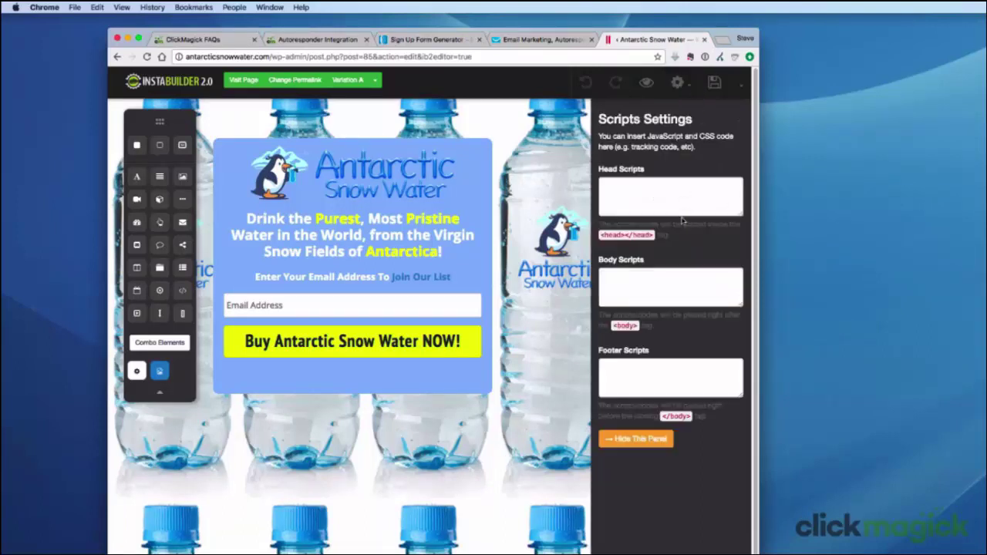
right_click(607, 368)
click(661, 393)
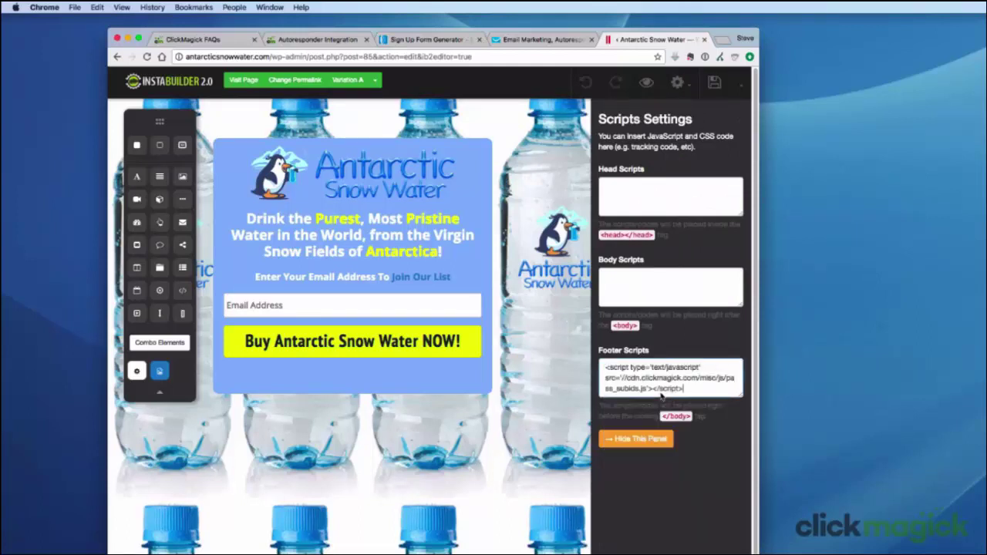
click(717, 83)
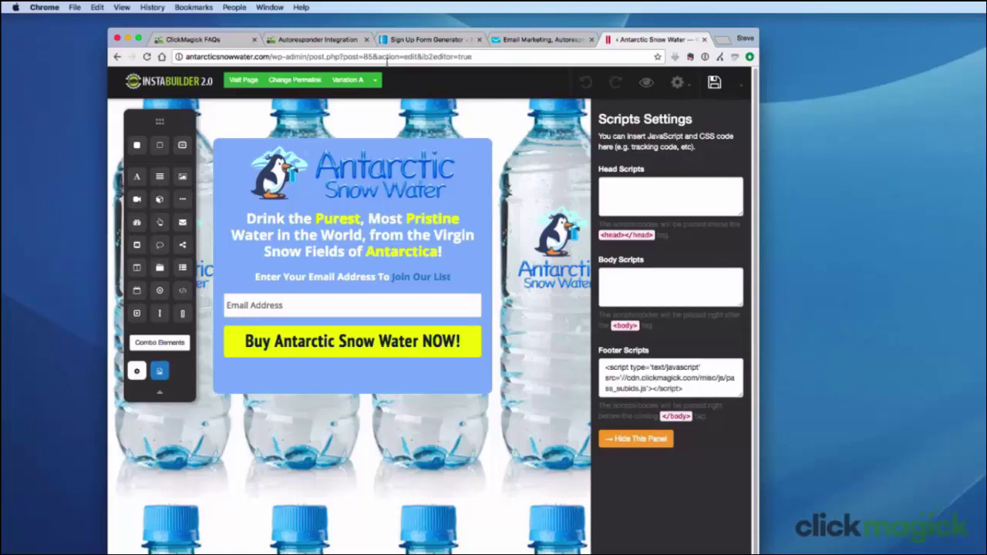
Step: Switch to ClickMagick's Autoresponder Integration page to review the tracking flow diagram
click(347, 42)
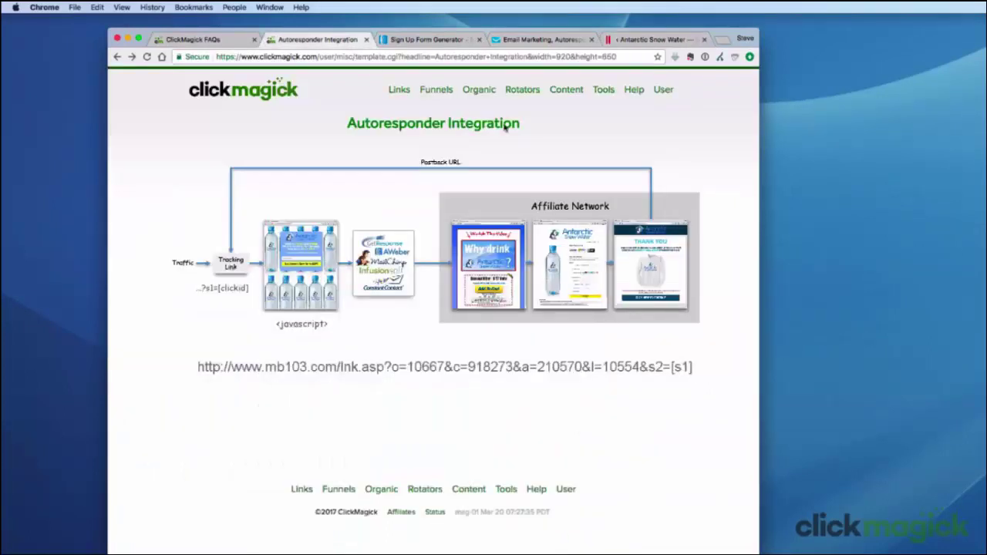